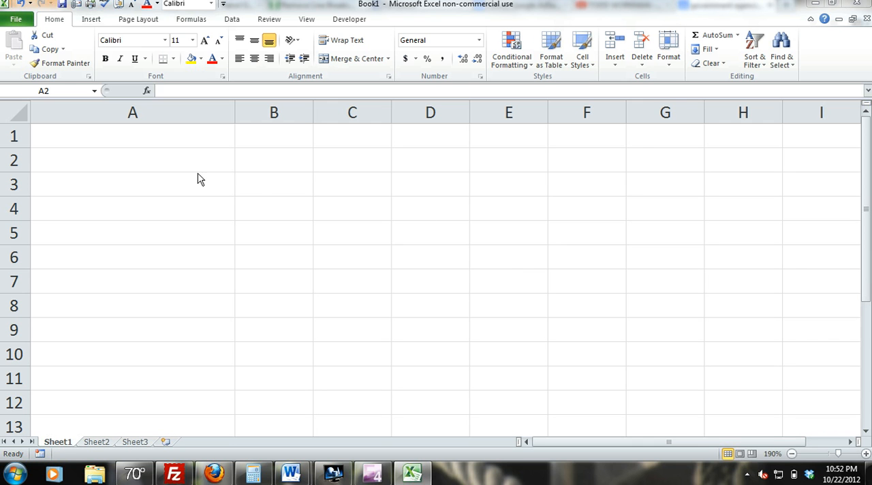
# Step: Enter Company Name in cell A2 and fill it down through cell A12
pyautogui.click(176, 162)
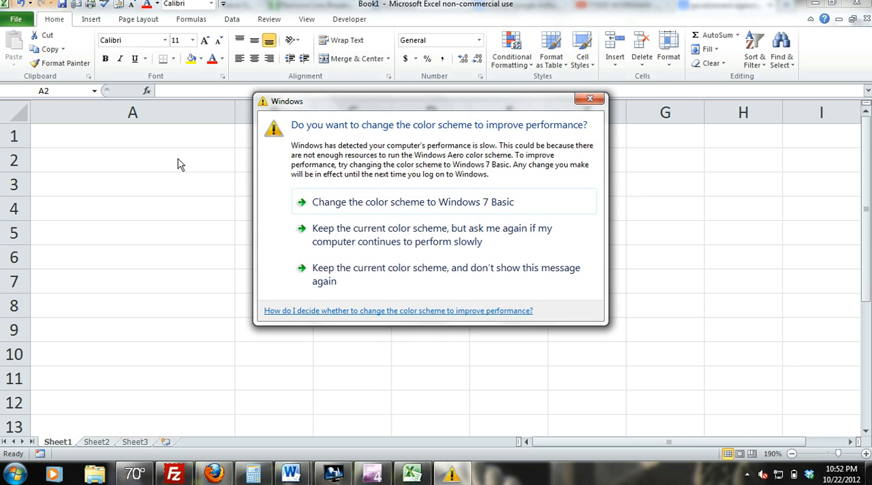
pyautogui.click(589, 98)
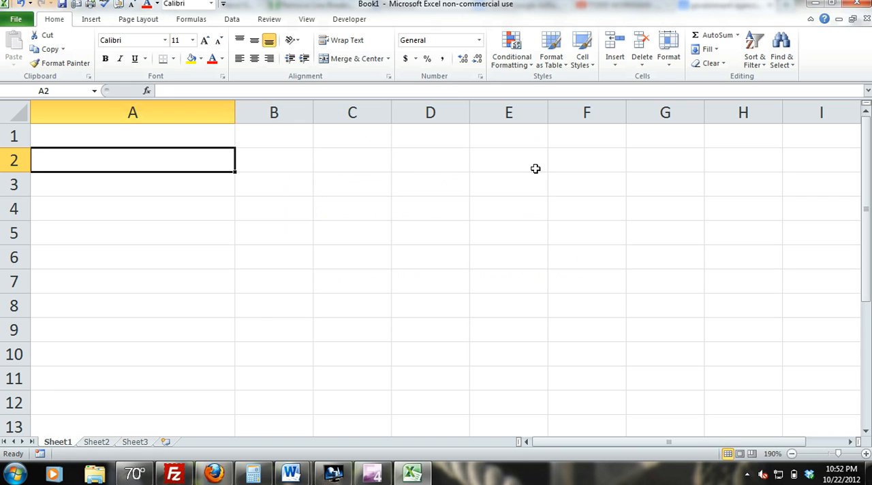
pyautogui.write('Company Name')
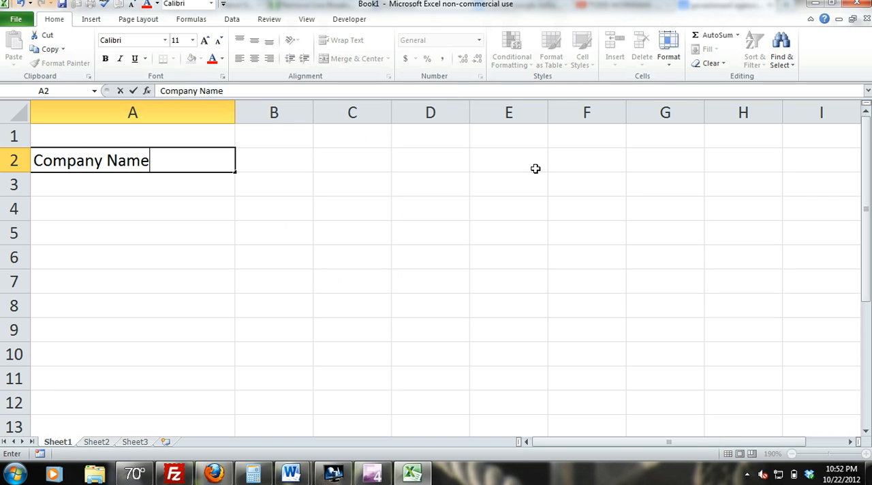
pyautogui.click(129, 271)
pyautogui.click(178, 160)
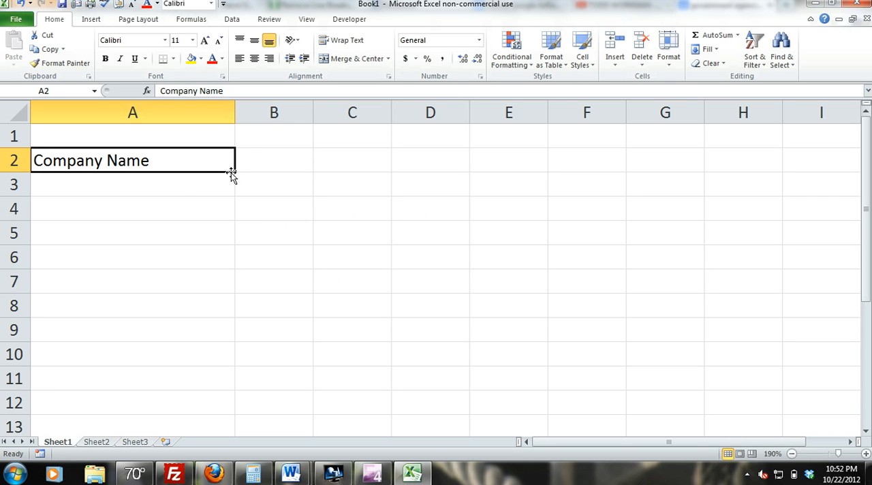
pyautogui.moveTo(234, 172); pyautogui.dragTo(220, 403)
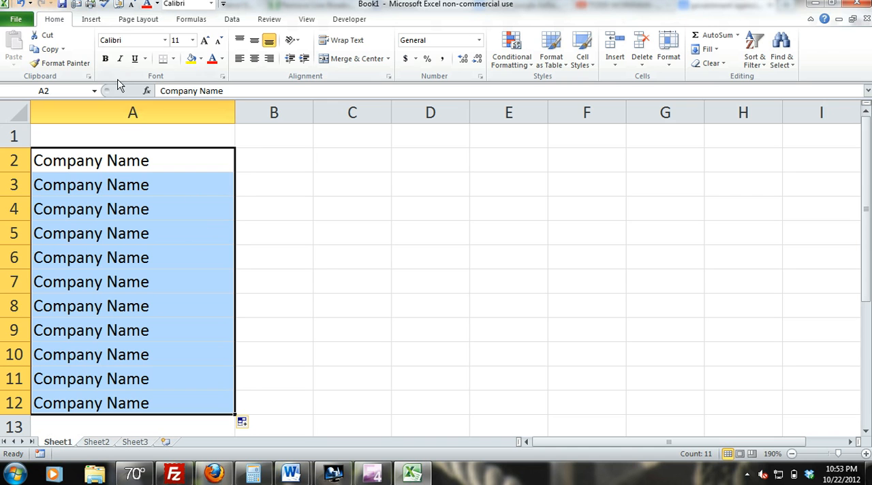
# Step: Undo the fill down column A and clear the text from cell A2
pyautogui.click(22, 3)
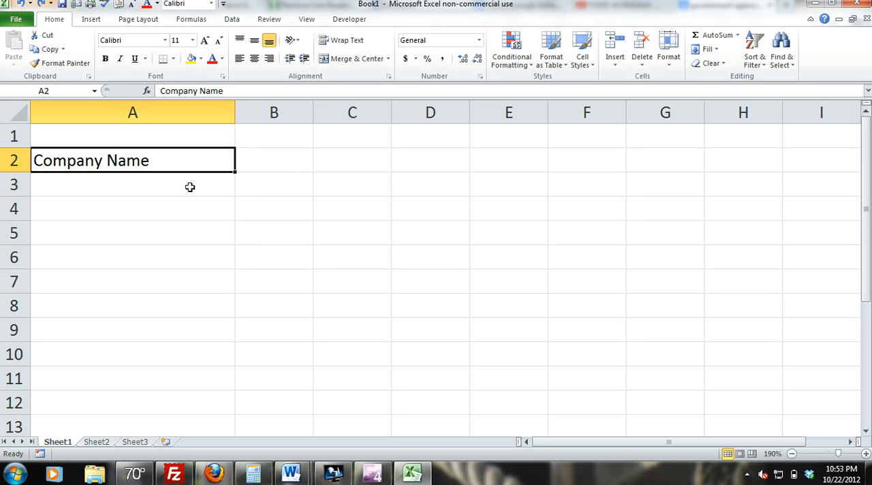
pyautogui.press('Delete')
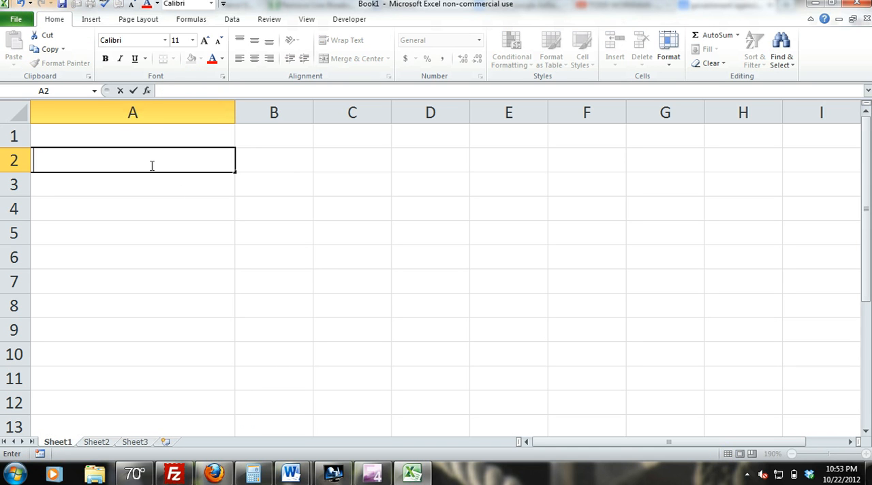
pyautogui.click(187, 223)
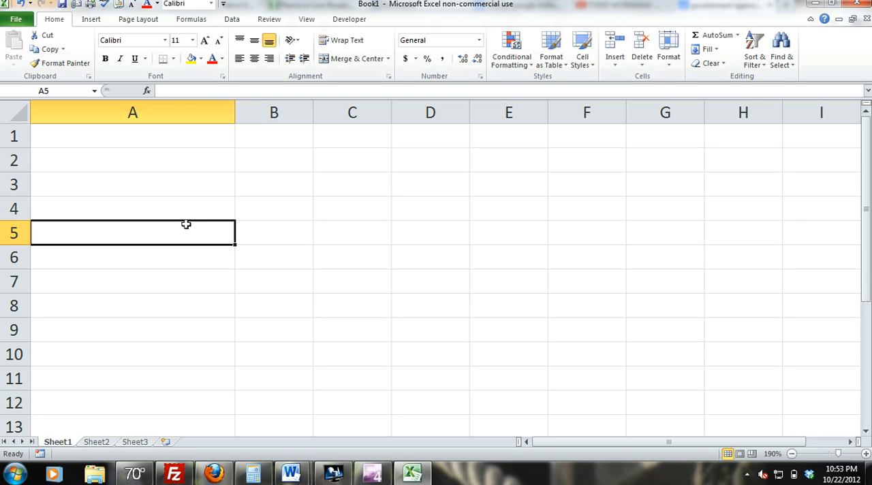
pyautogui.click(162, 165)
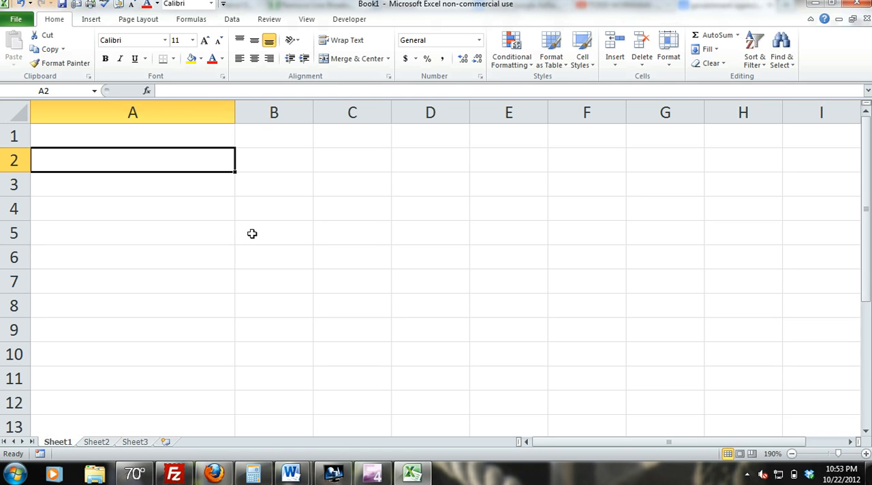
# Step: Open the AutoCorrect settings from the proofing options
pyautogui.click(19, 22)
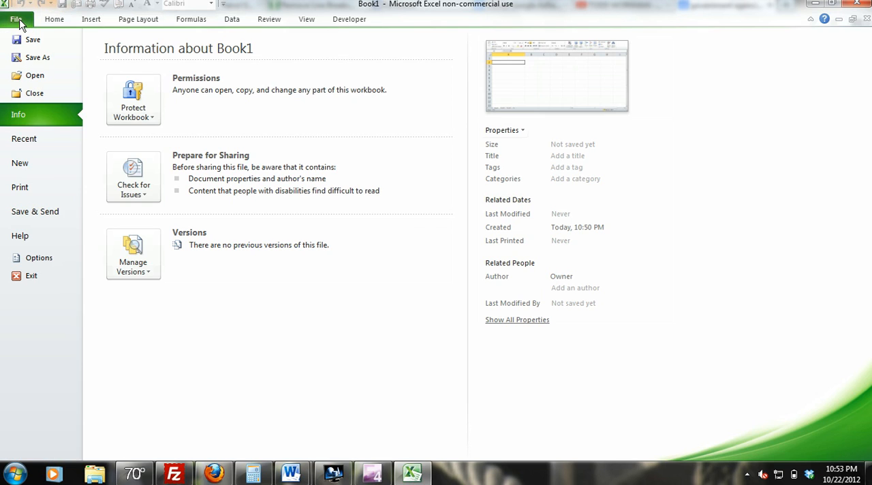
pyautogui.click(49, 256)
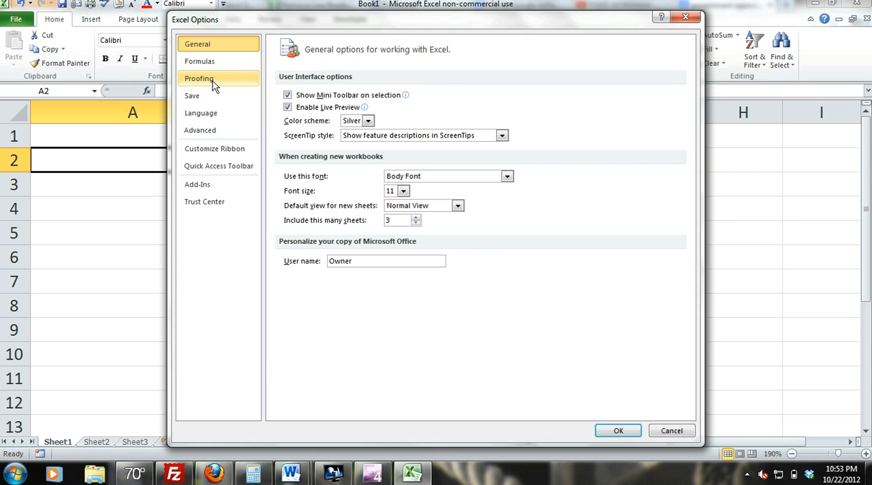
pyautogui.click(213, 81)
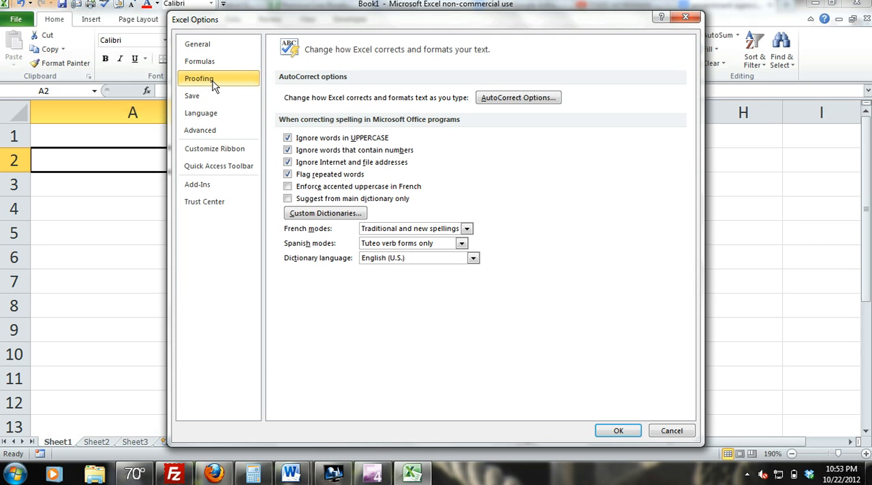
pyautogui.click(527, 101)
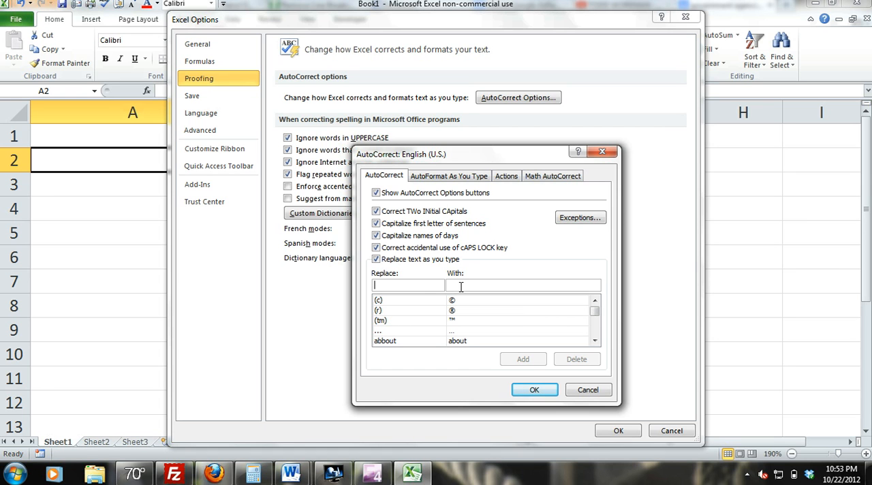
# Step: Add an AutoCorrect entry that replaces CWLN with Company With Long Name and save the options
pyautogui.write('C')
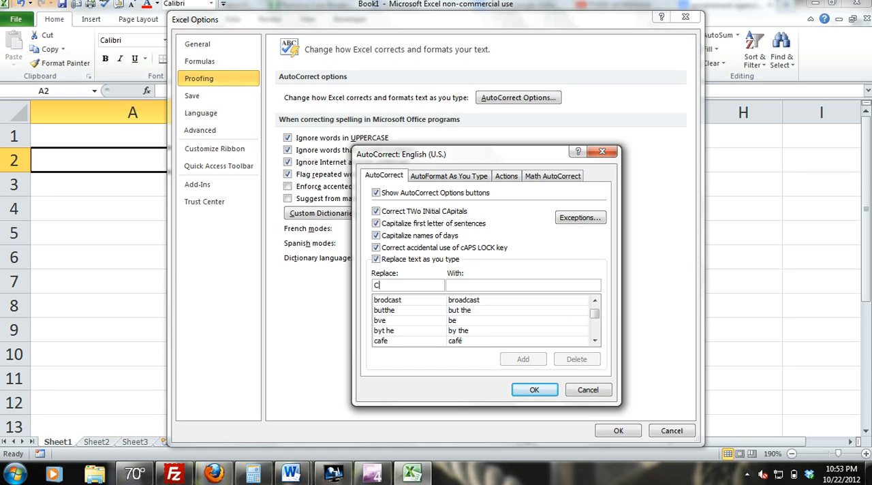
pyautogui.write('WLN')
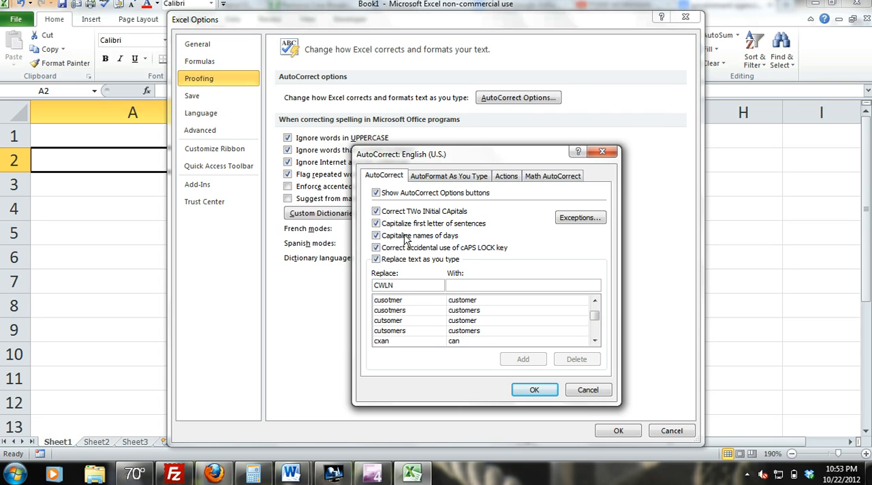
pyautogui.click(457, 282)
pyautogui.write('C')
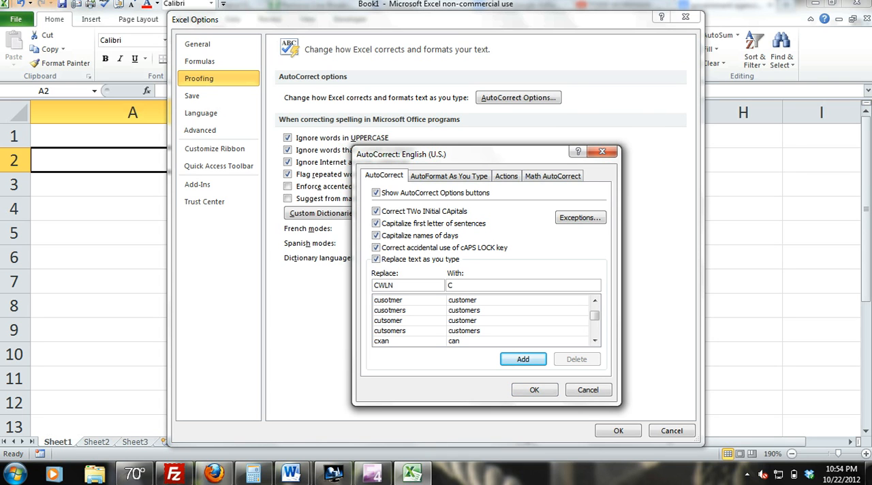
pyautogui.write('ompany With Long Name')
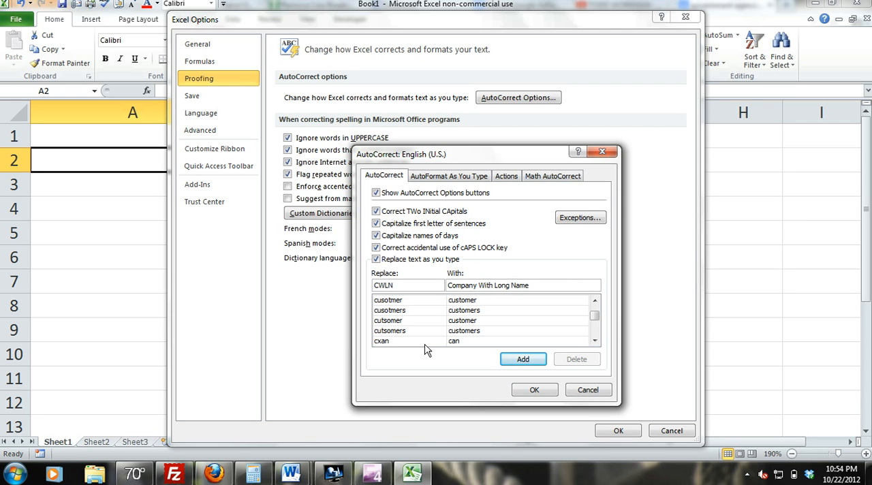
pyautogui.click(521, 360)
pyautogui.click(534, 389)
pyautogui.click(602, 207)
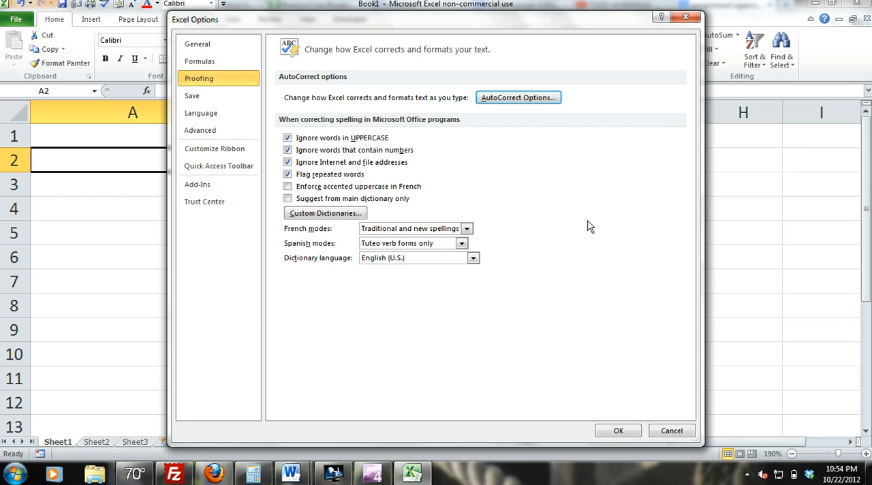
pyautogui.click(619, 431)
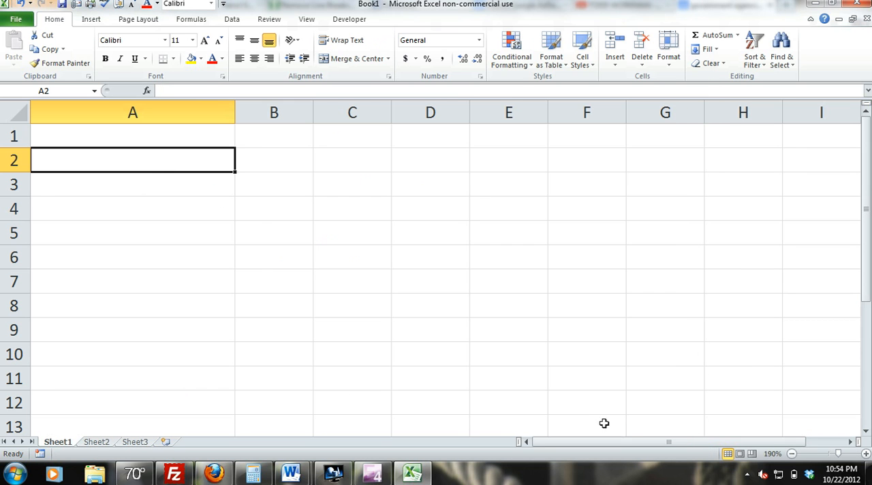
# Step: Enter the abbreviation CWLN in cell A2 on Sheet1 to have AutoCorrect expand it
pyautogui.write('CWLN')
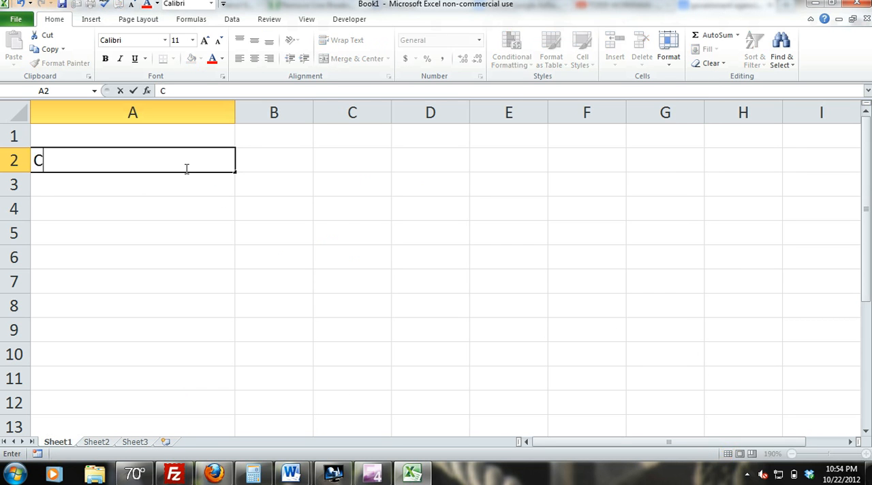
pyautogui.hotkey('ctrl', 'Return')
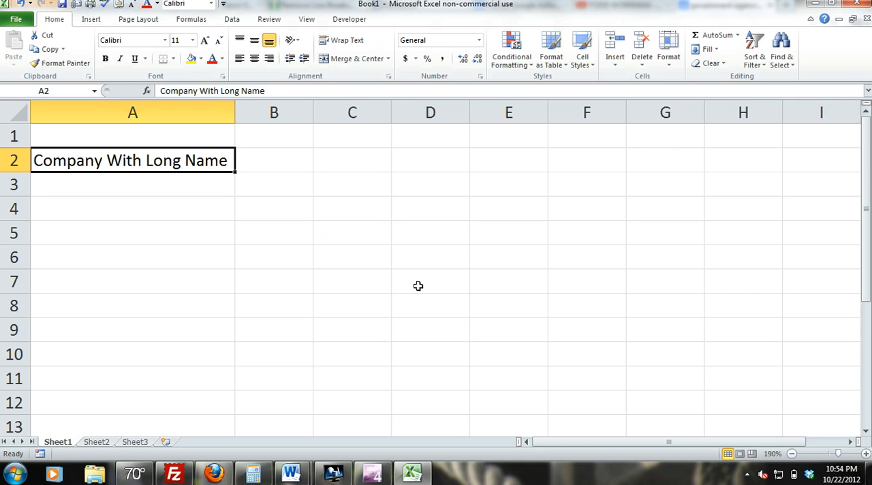
pyautogui.click(444, 287)
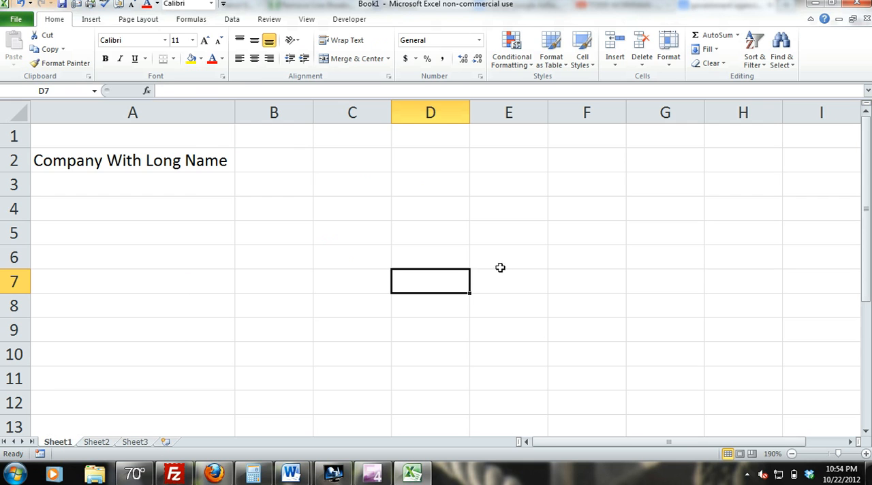
# Step: Enter Kroll in cell A3 and clear that cell again
pyautogui.click(197, 183)
pyautogui.write('Kroll')
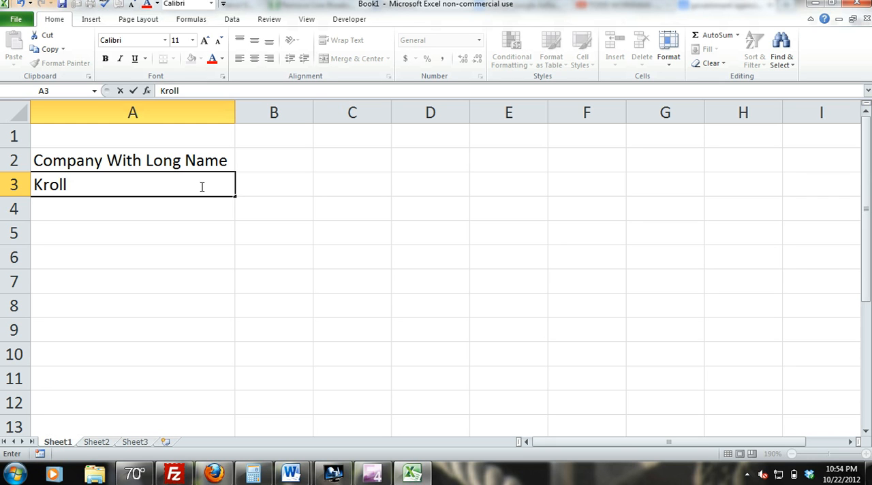
pyautogui.click(116, 214)
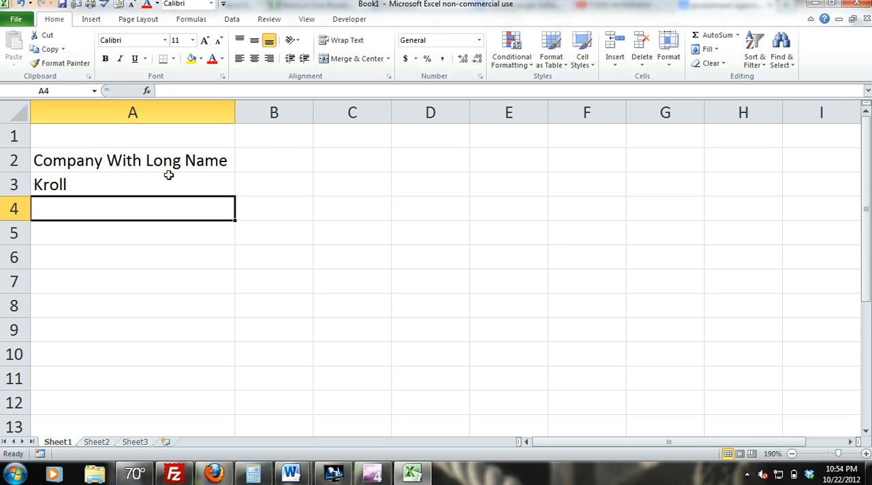
pyautogui.click(111, 181)
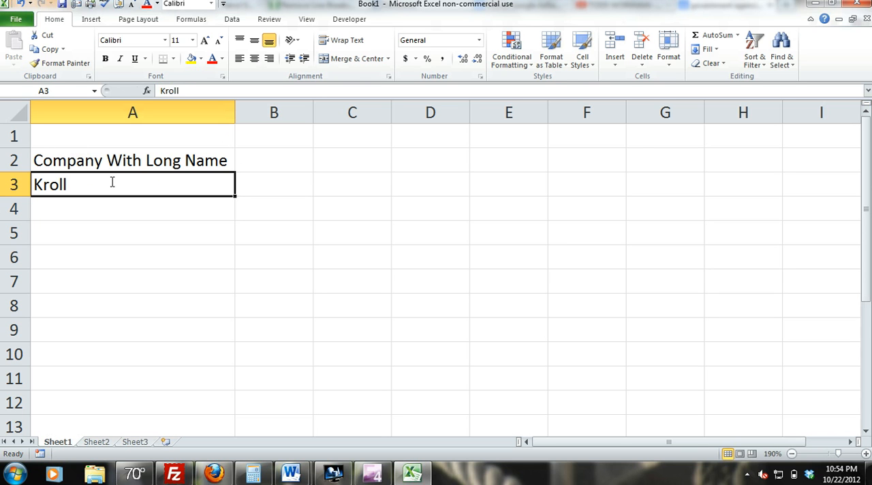
pyautogui.press('BackSpace')
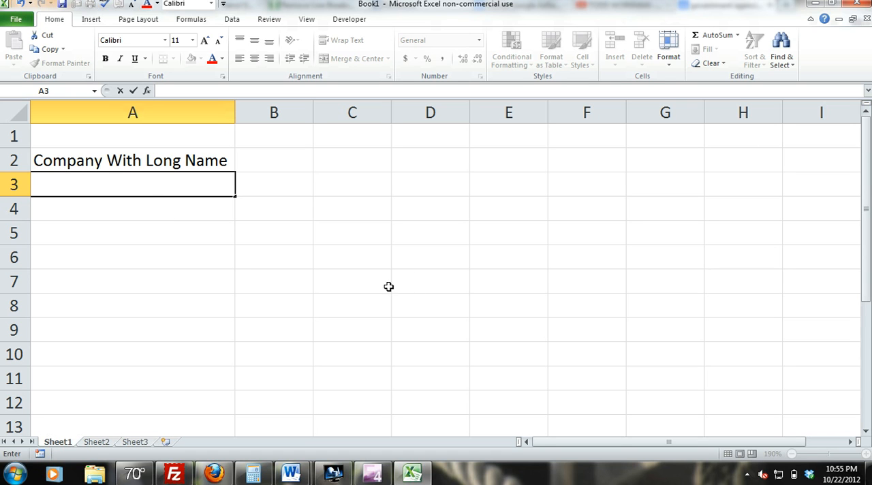
# Step: Enter the abbreviation CWLN in cell D6 and autofit column D to the expanded company name
pyautogui.click(420, 258)
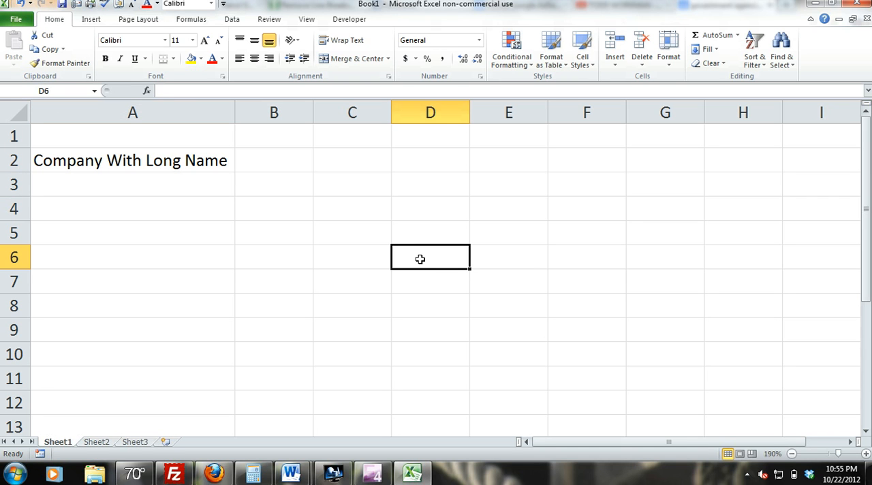
pyautogui.write('CWLN')
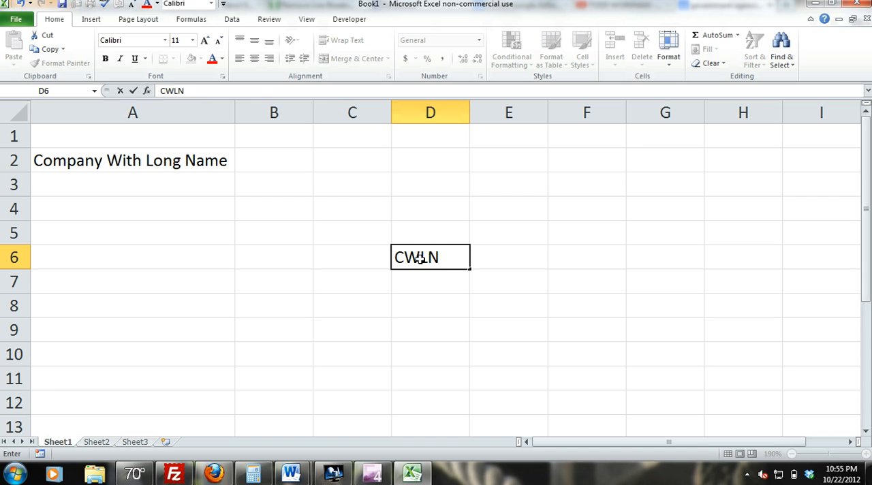
pyautogui.hotkey('ctrl', 'Return')
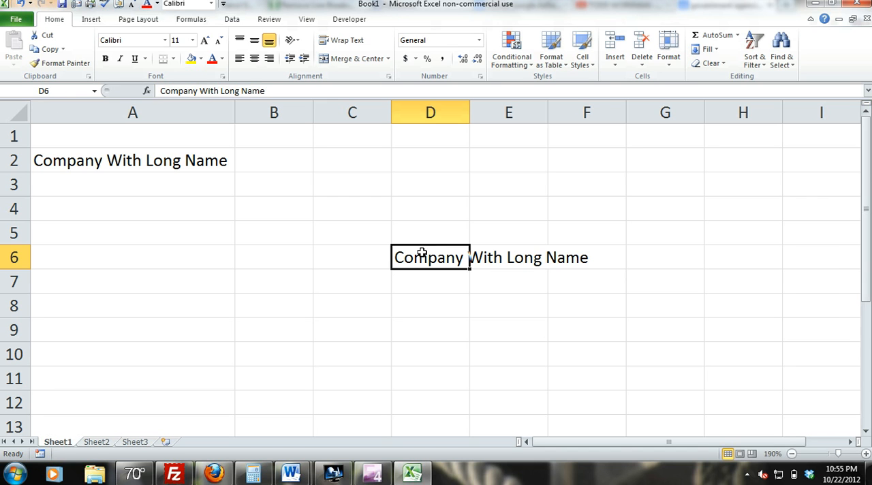
pyautogui.doubleClick(469, 109)
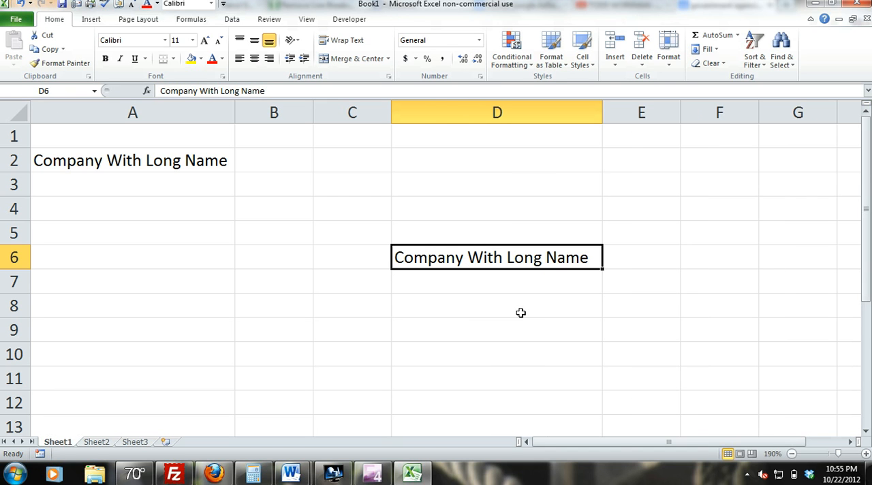
pyautogui.click(489, 290)
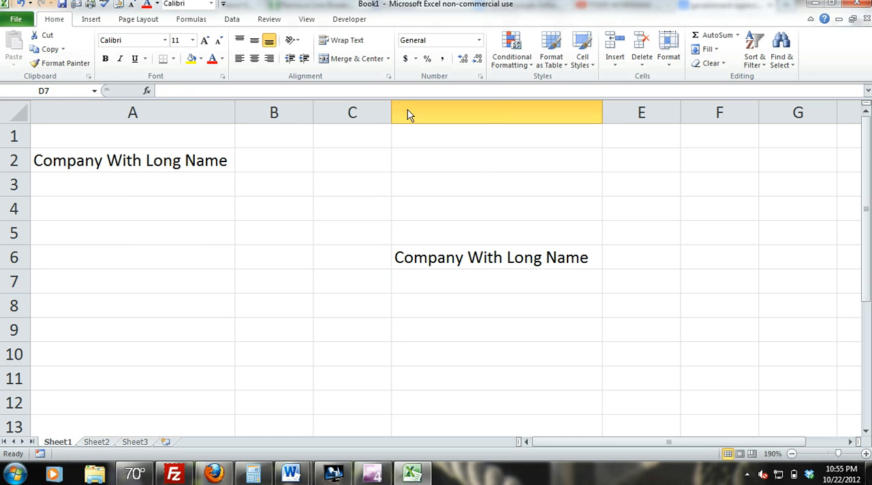
pyautogui.click(590, 99)
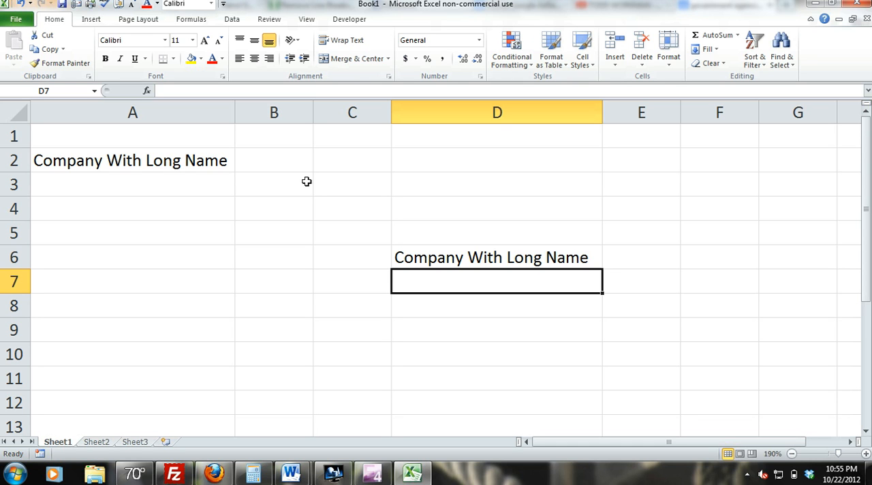
# Step: Enter the abbreviation CWLN in cell B4 of Sheet2 to have AutoCorrect expand it there
pyautogui.click(106, 443)
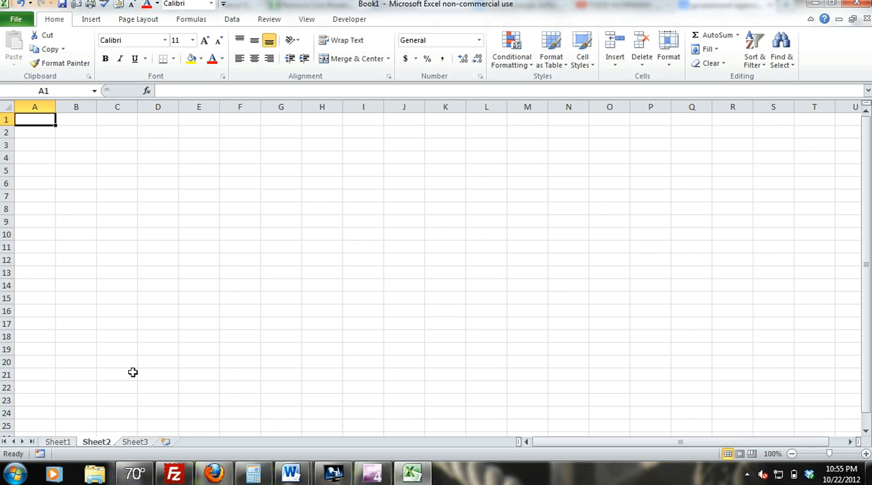
pyautogui.keyDown('ctrl'); pyautogui.scroll(8, 148, 217); pyautogui.keyUp('ctrl')
pyautogui.click(168, 225)
pyautogui.write('CWLN')
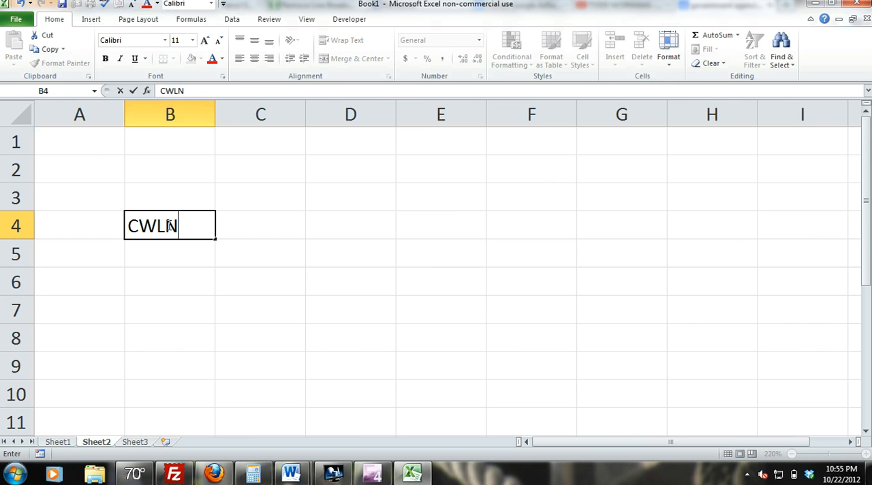
pyautogui.hotkey('ctrl', 'Return')
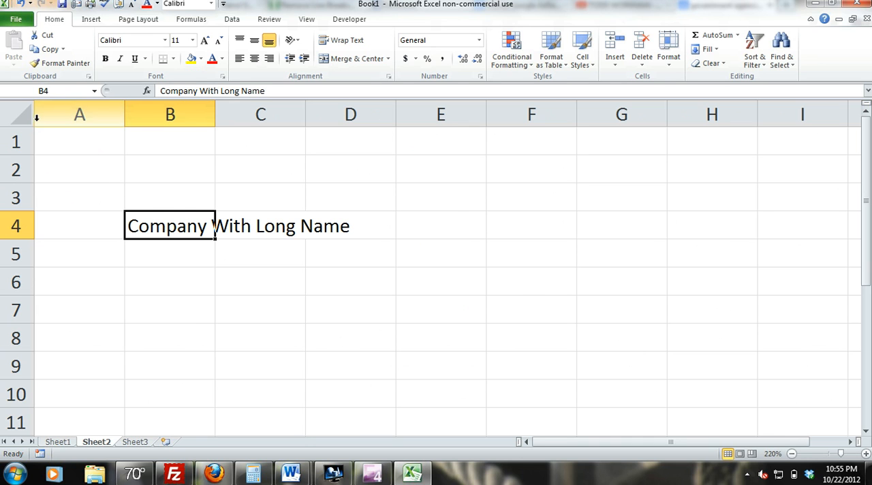
# Step: Open the AutoCorrect options from the proofing settings and look up the CWLN entry in the replacement list
pyautogui.click(18, 21)
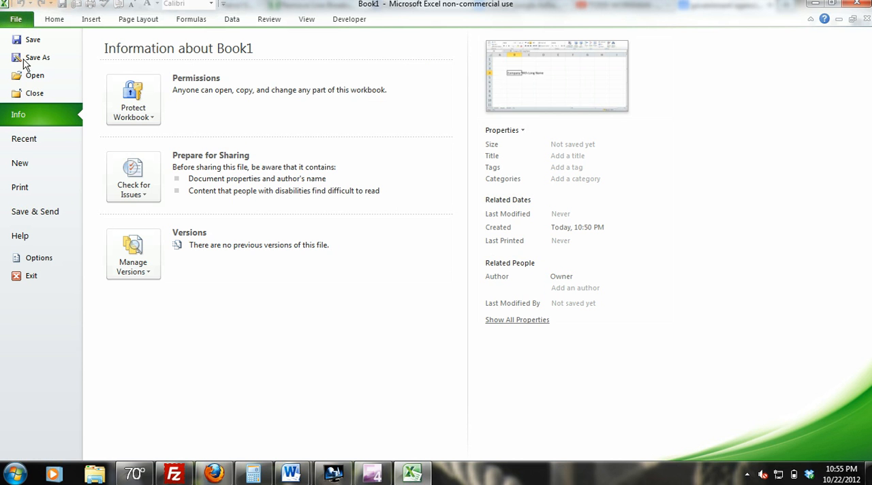
pyautogui.click(21, 258)
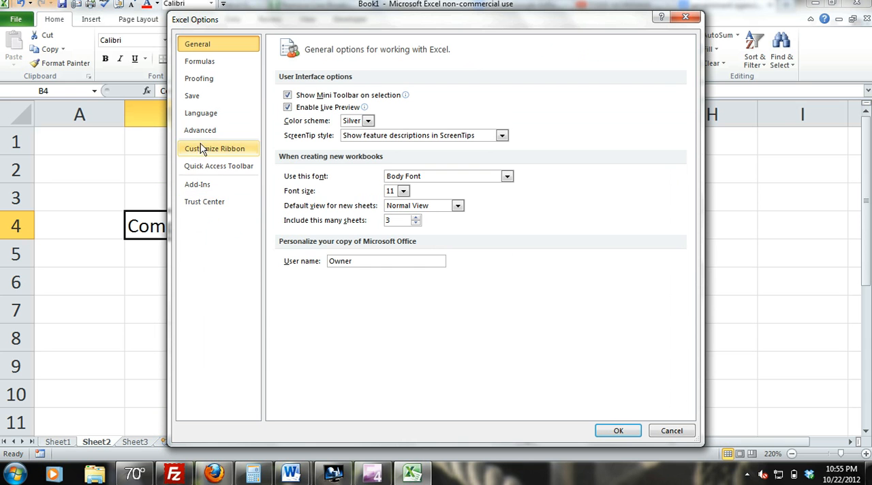
pyautogui.click(201, 80)
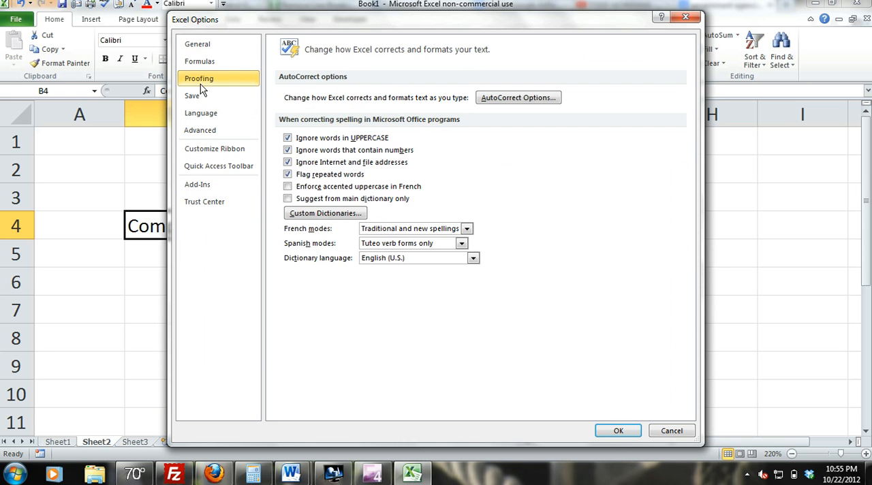
pyautogui.click(515, 100)
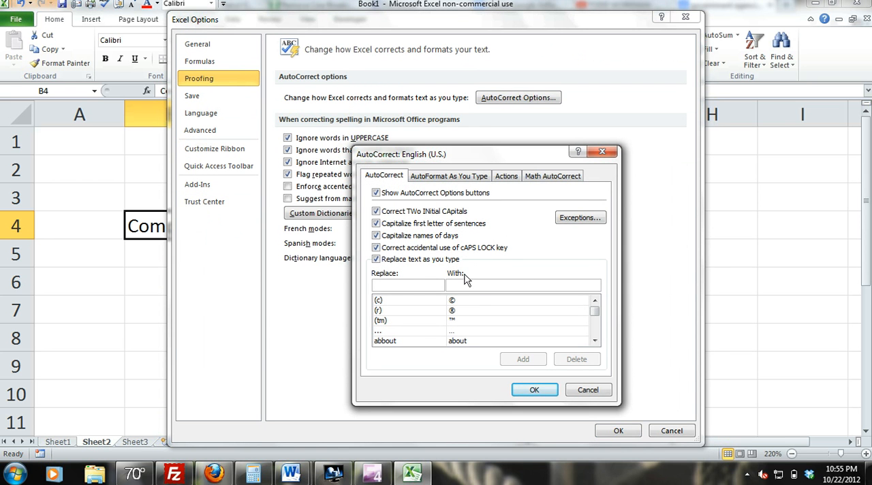
pyautogui.write('CWLN')
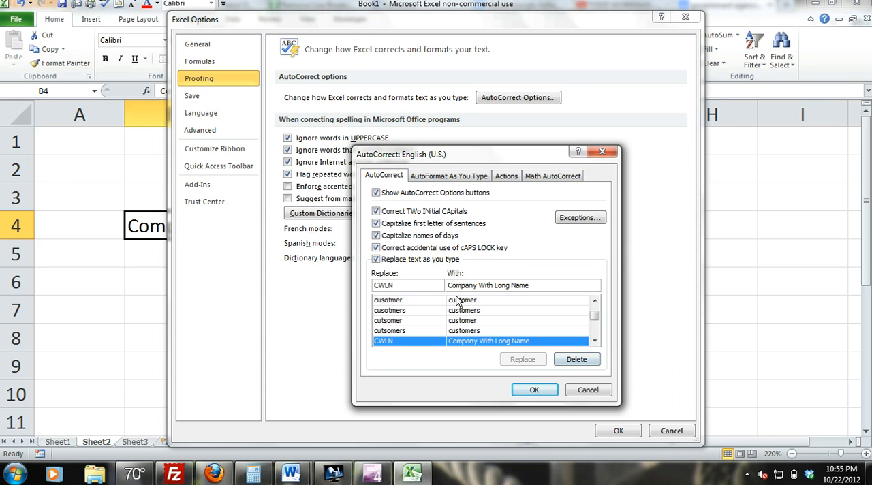
# Step: Find CWLN in the AutoCorrect replacement list again, delete its entry and close the options
pyautogui.moveTo(595, 342); pyautogui.dragTo(595, 310)
pyautogui.moveTo(416, 285); pyautogui.dragTo(349, 290)
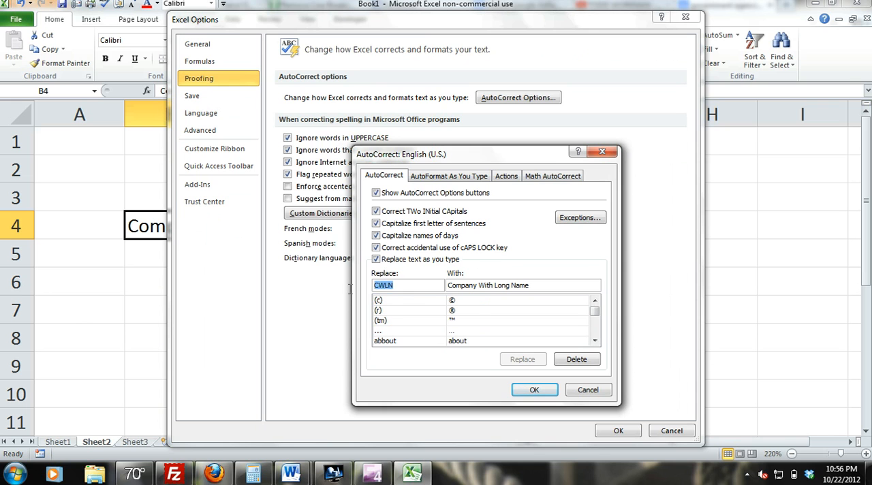
pyautogui.write('CWLN')
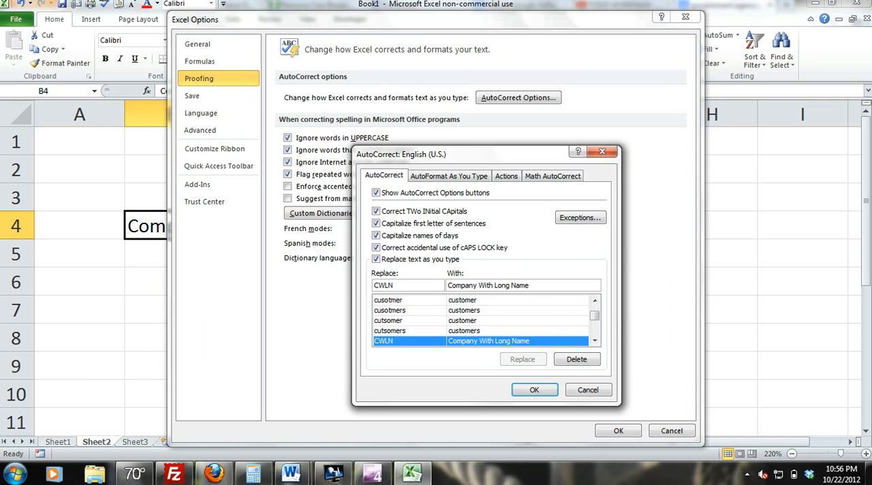
pyautogui.click(582, 365)
pyautogui.click(535, 389)
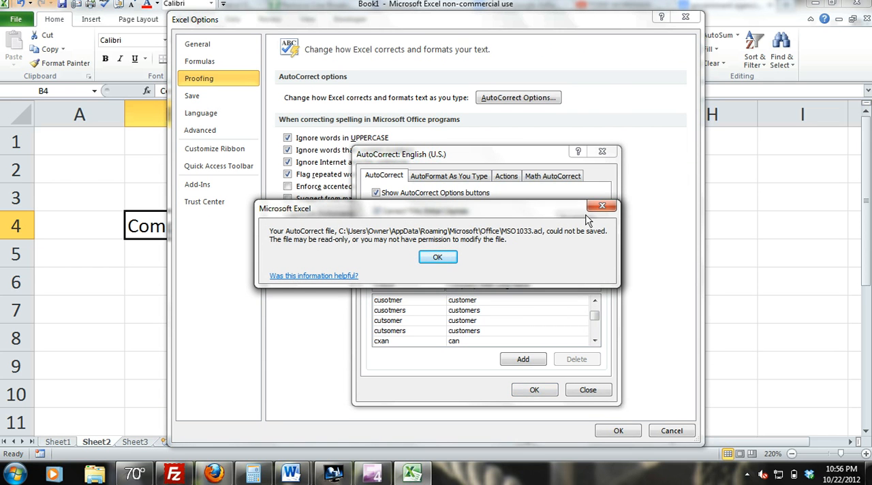
pyautogui.click(602, 207)
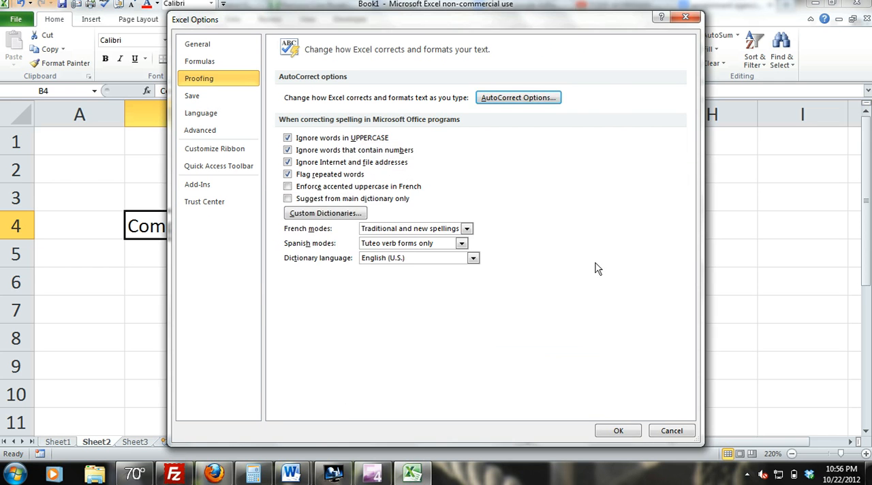
pyautogui.click(619, 432)
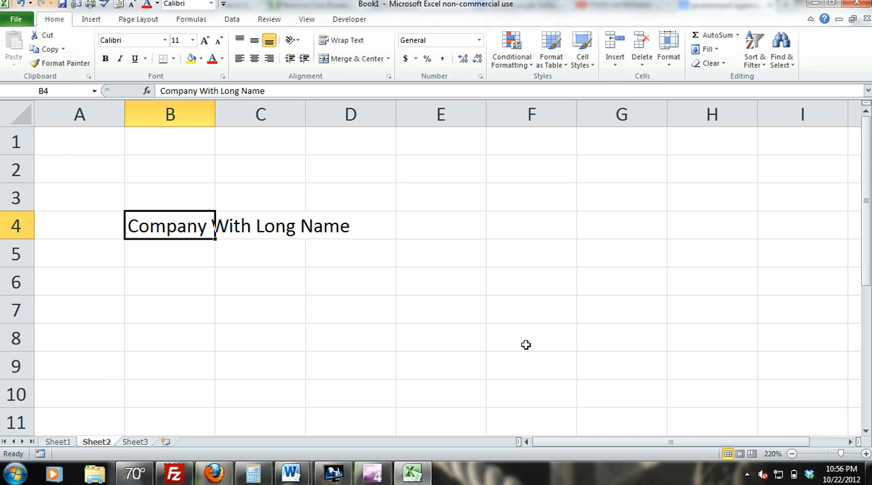